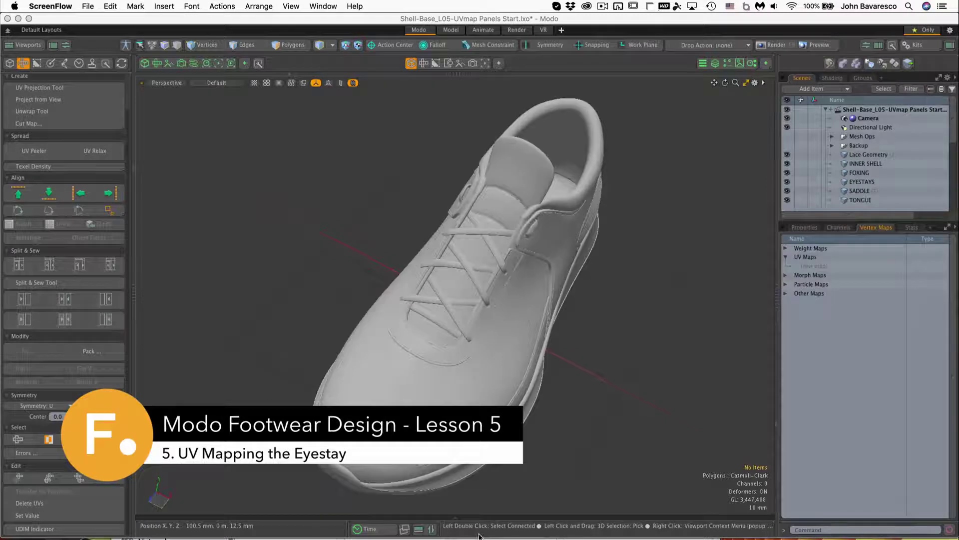
Select the EYESTAYS mesh on the shoe and isolate it by hiding all unselected geometry.
{"action": "left_click", "coordinate": [456, 353]}
{"action": "left_click_drag", "start_coordinate": [463, 351], "coordinate": [553, 316], "text": "ctrl+alt"}
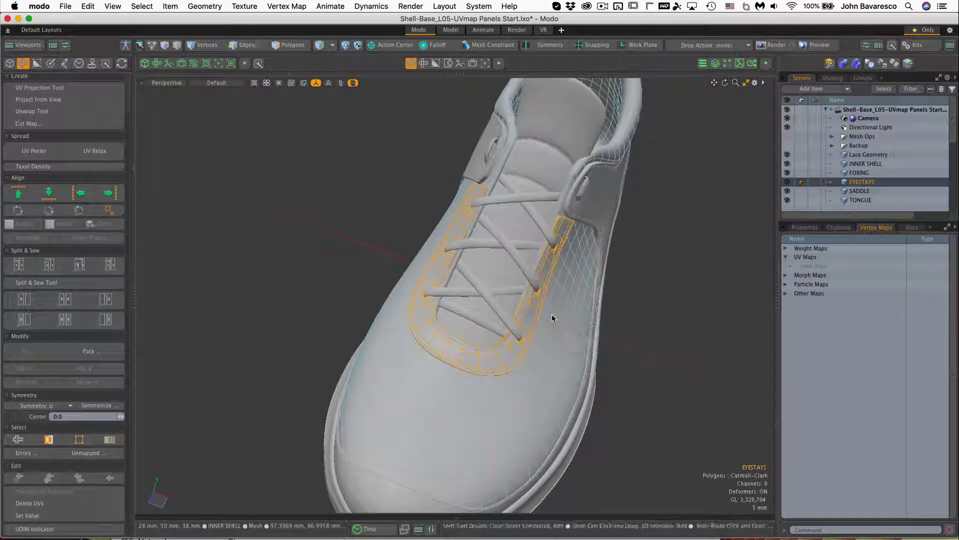
{"action": "key", "text": "shift+h"}
{"action": "scroll", "coordinate": [464, 294], "scroll_direction": "up", "scroll_amount": 1}
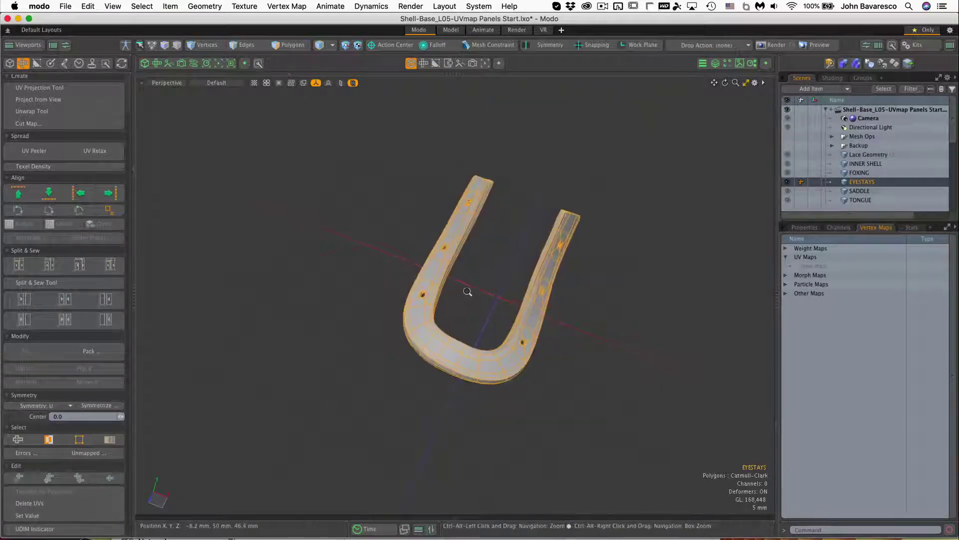
Show the UV view beside the 3D view, narrow it slightly and fit the UV space in it.
{"action": "left_click", "coordinate": [157, 64]}
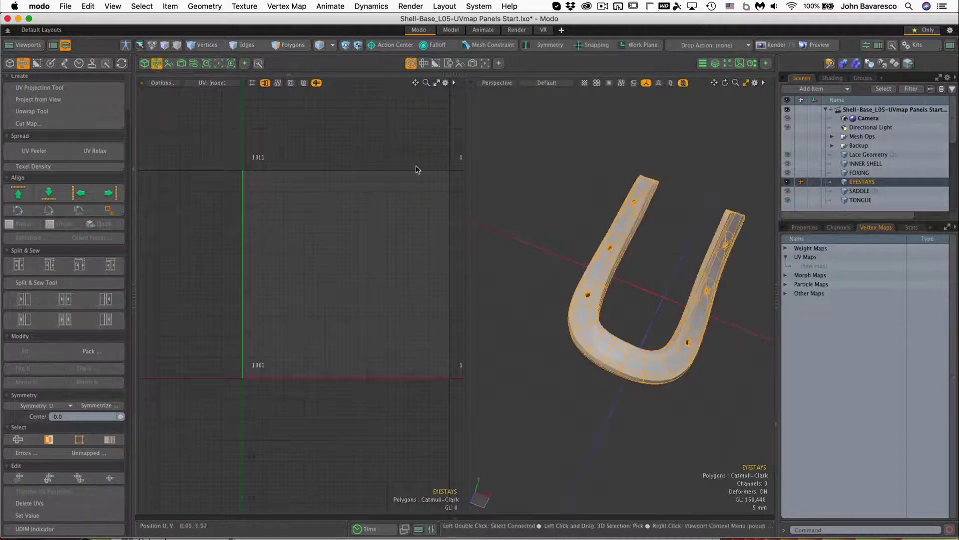
{"action": "left_click_drag", "start_coordinate": [460, 199], "coordinate": [426, 205]}
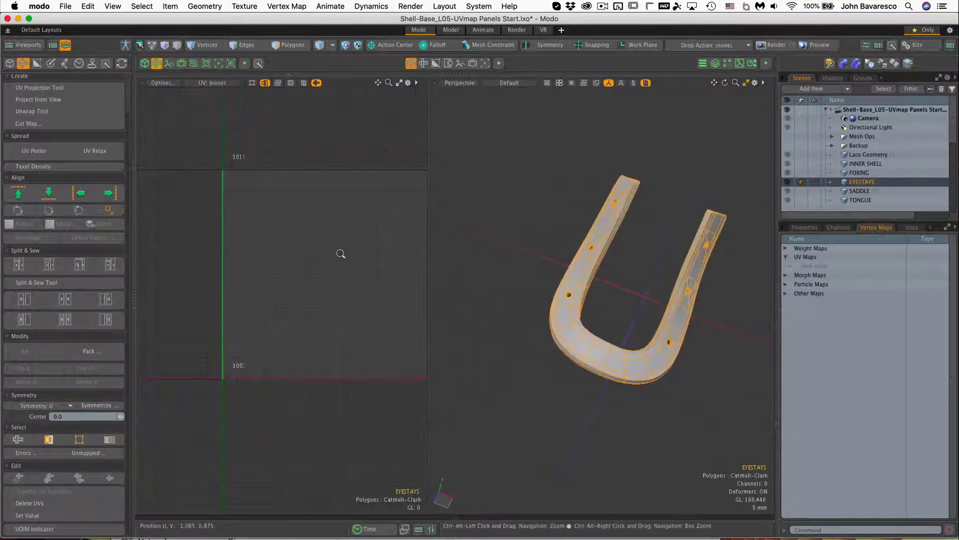
{"action": "key", "text": "a"}
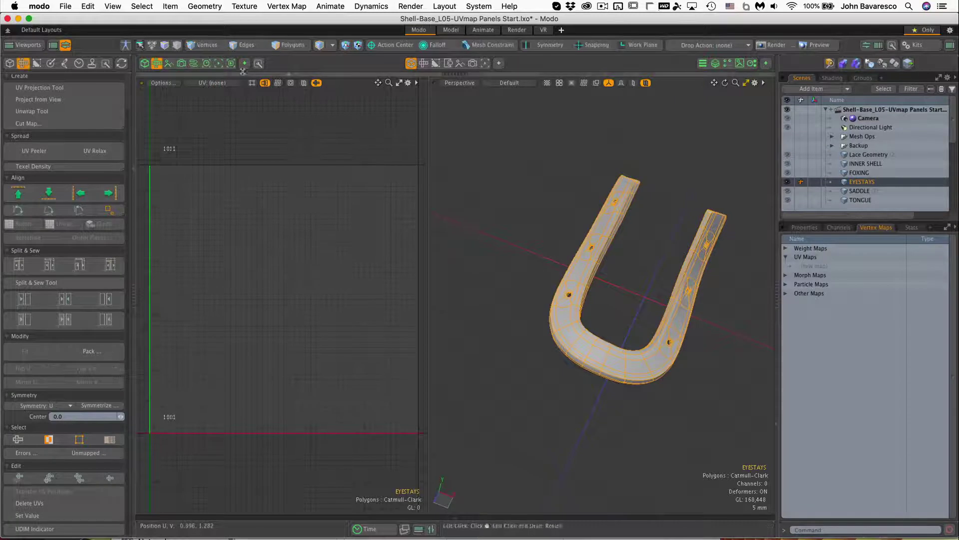
Create a new UV map named "eyestay" for the eyestay mesh.
{"action": "left_click", "coordinate": [225, 84]}
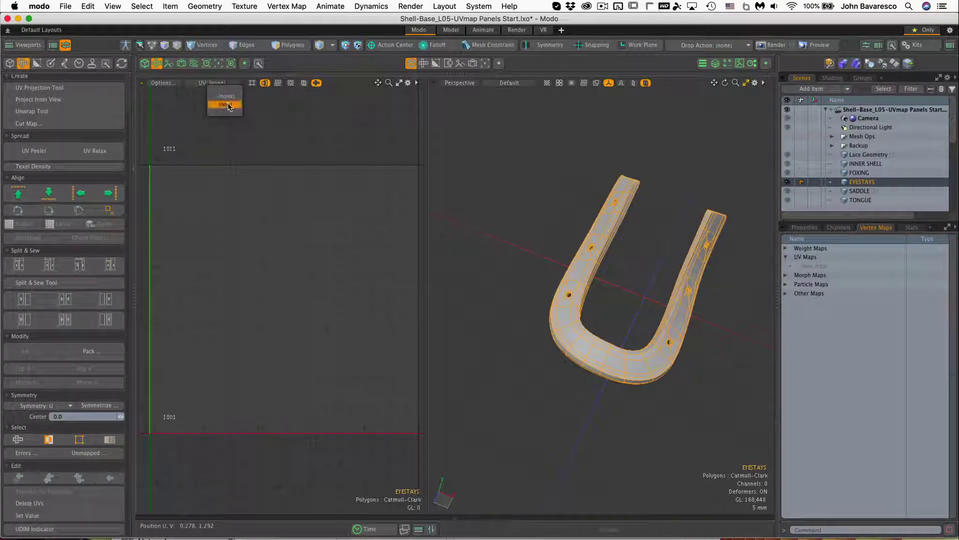
{"action": "left_click", "coordinate": [225, 104]}
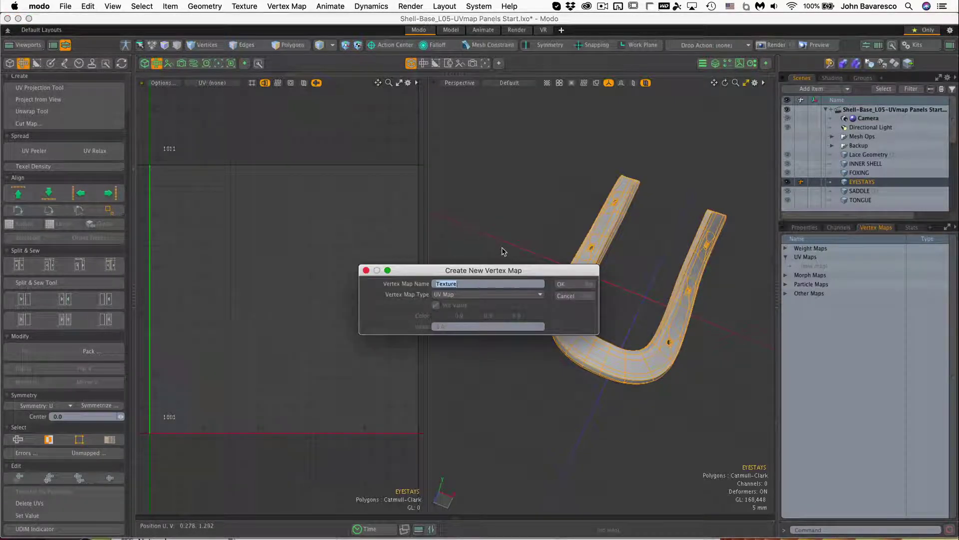
{"action": "type", "text": "eye"}
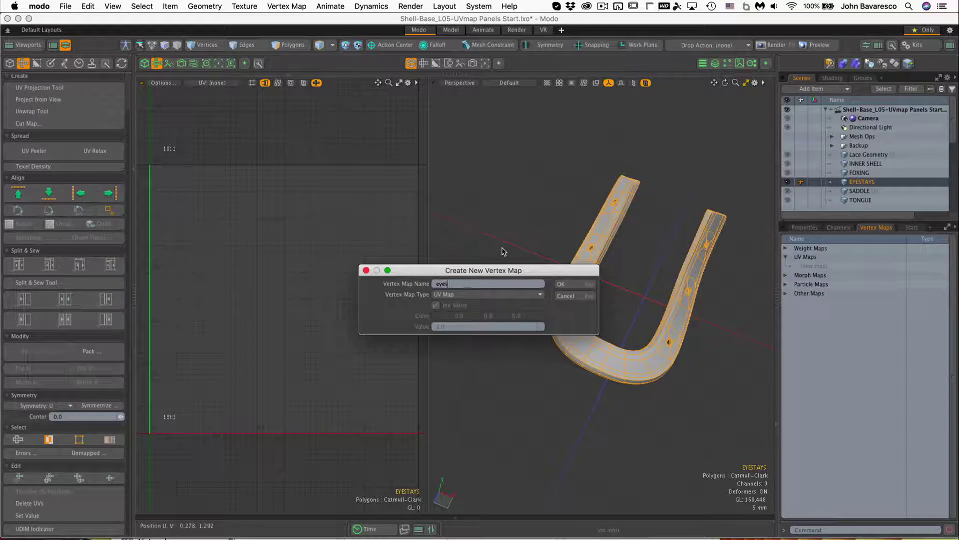
{"action": "type", "text": "stay"}
{"action": "key", "text": "Return"}
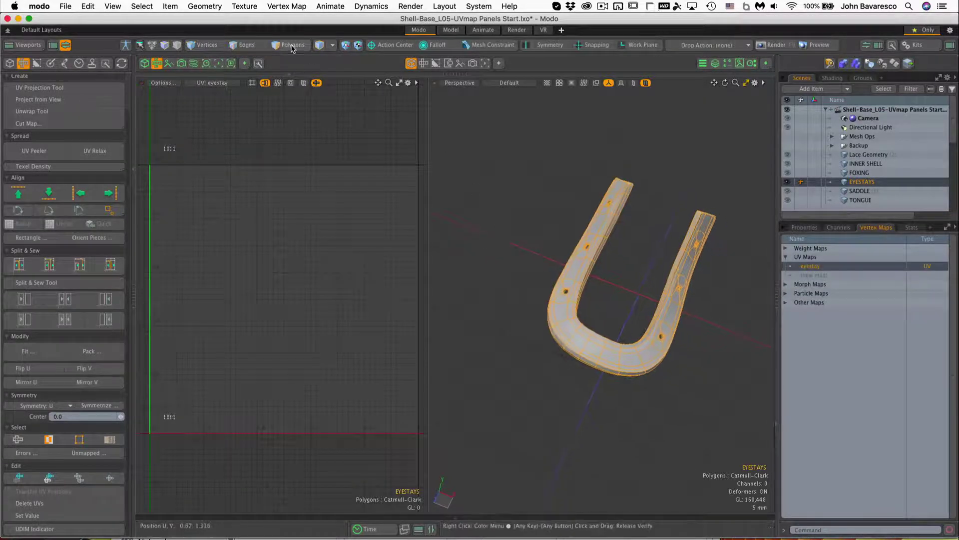
Convert the eyestay's polygons to a selection of its outer boundary edges.
{"action": "key", "text": "3"}
{"action": "left_click", "coordinate": [615, 261]}
{"action": "left_click_drag", "start_coordinate": [615, 262], "coordinate": [497, 216], "text": "alt"}
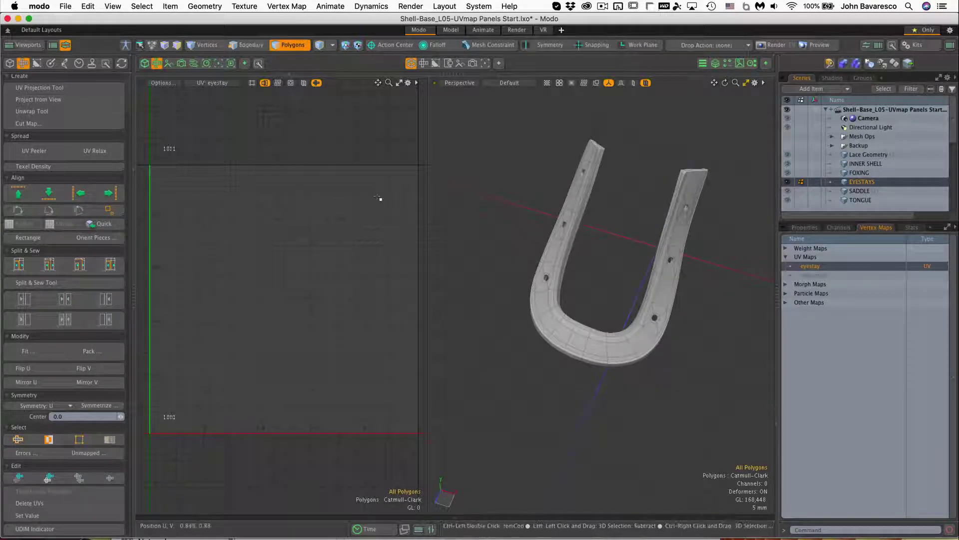
{"action": "left_click", "coordinate": [249, 47]}
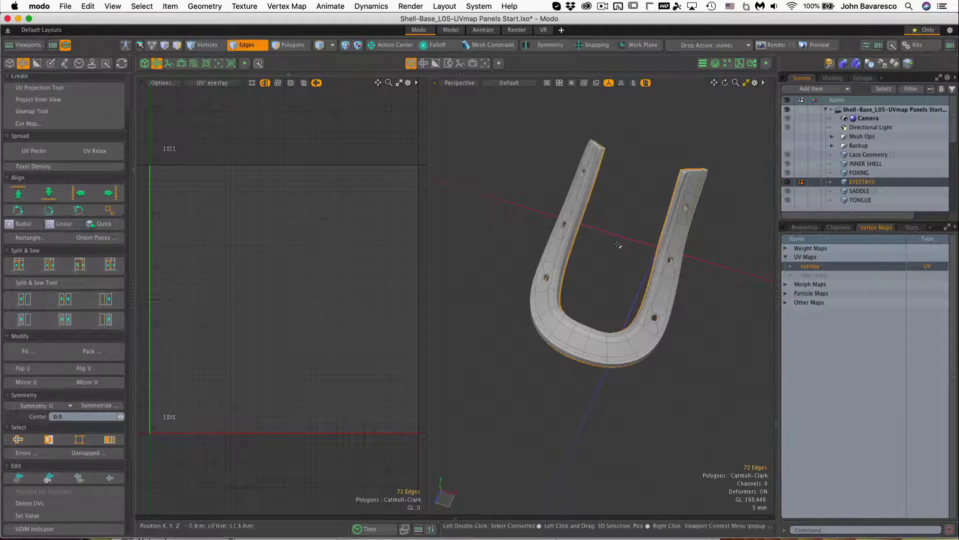
{"action": "left_click_drag", "start_coordinate": [618, 246], "coordinate": [561, 253], "text": "alt"}
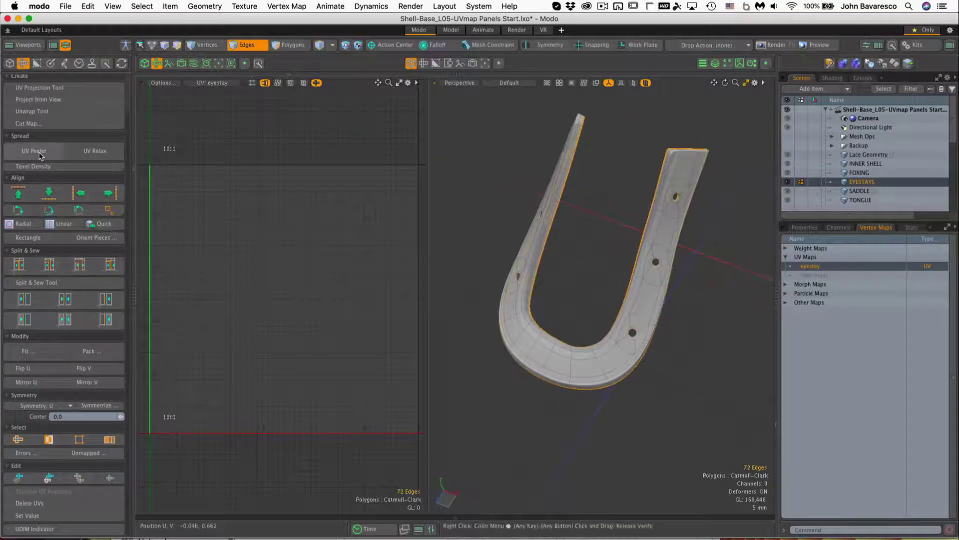
Unwrap the eyestay into the UV map with the Unwrap Tool and bring up the tool's properties.
{"action": "left_click", "coordinate": [41, 115]}
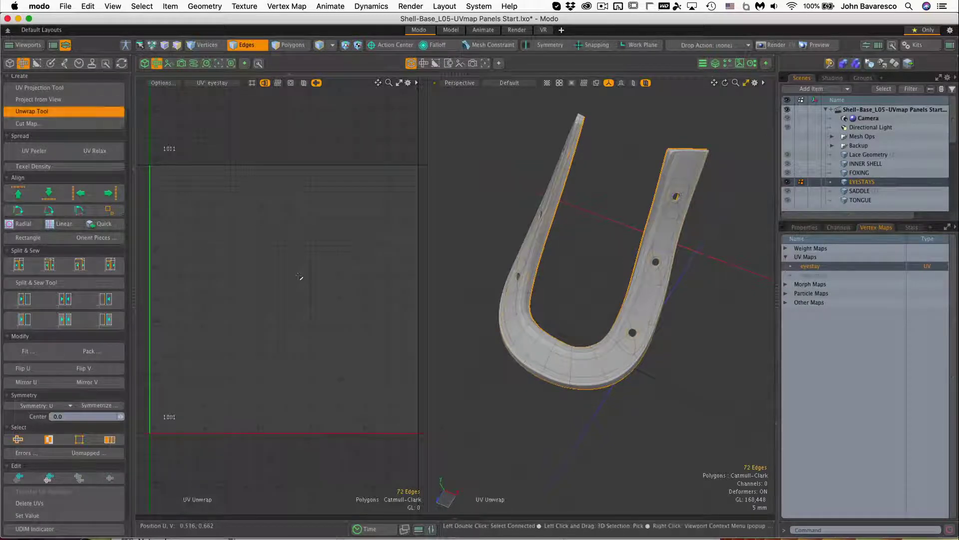
{"action": "left_click", "coordinate": [284, 297]}
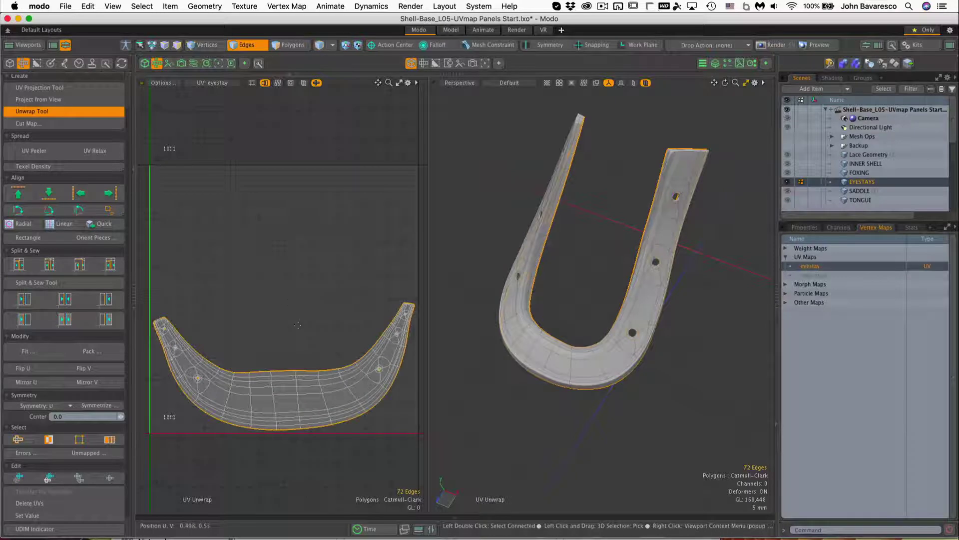
{"action": "key", "text": "k"}
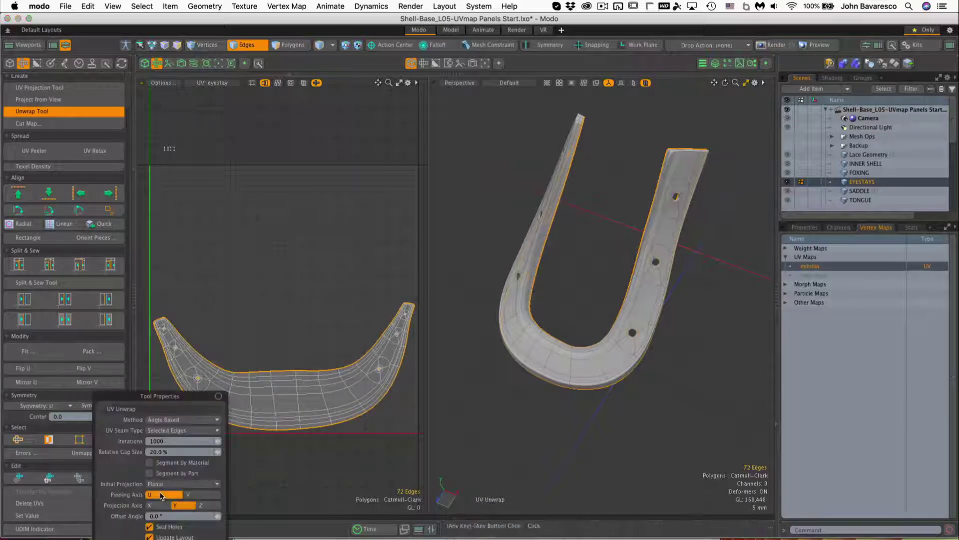
{"action": "left_click_drag", "start_coordinate": [174, 396], "coordinate": [438, 80]}
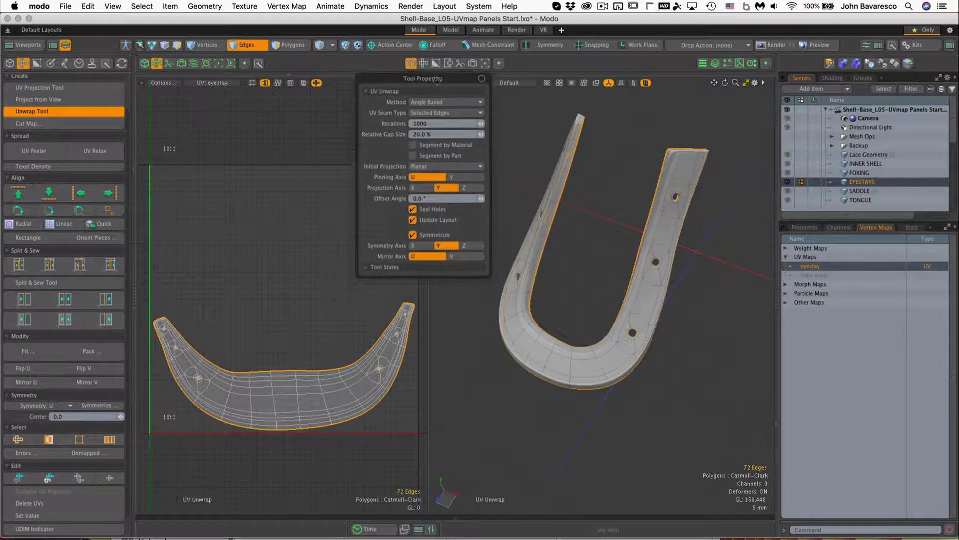
Try the UV unwrap with 10 iterations.
{"action": "left_click", "coordinate": [430, 123]}
{"action": "type", "text": "1"}
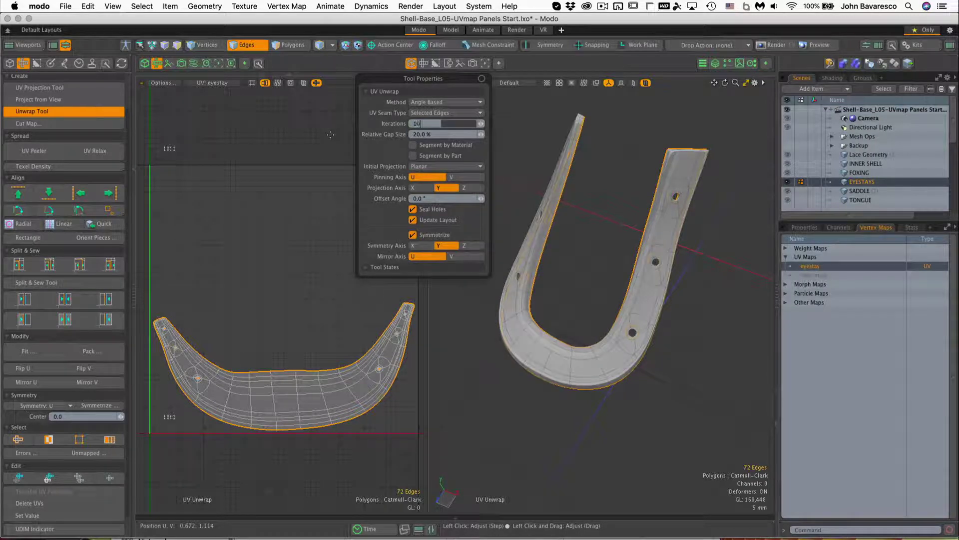
{"action": "type", "text": "0"}
{"action": "key", "text": "Return"}
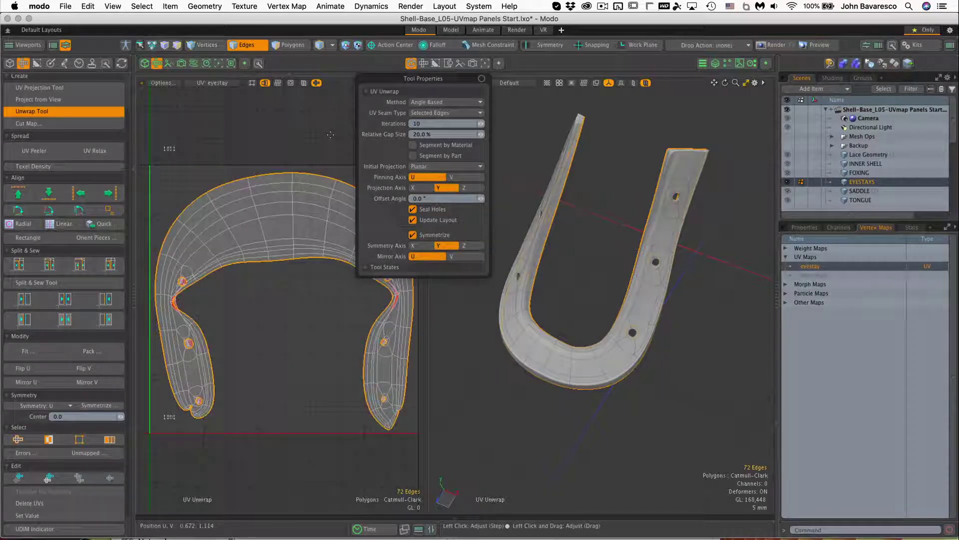
Set the UV unwrap iterations back to 1000.
{"action": "left_click", "coordinate": [479, 124]}
{"action": "left_click", "coordinate": [480, 124]}
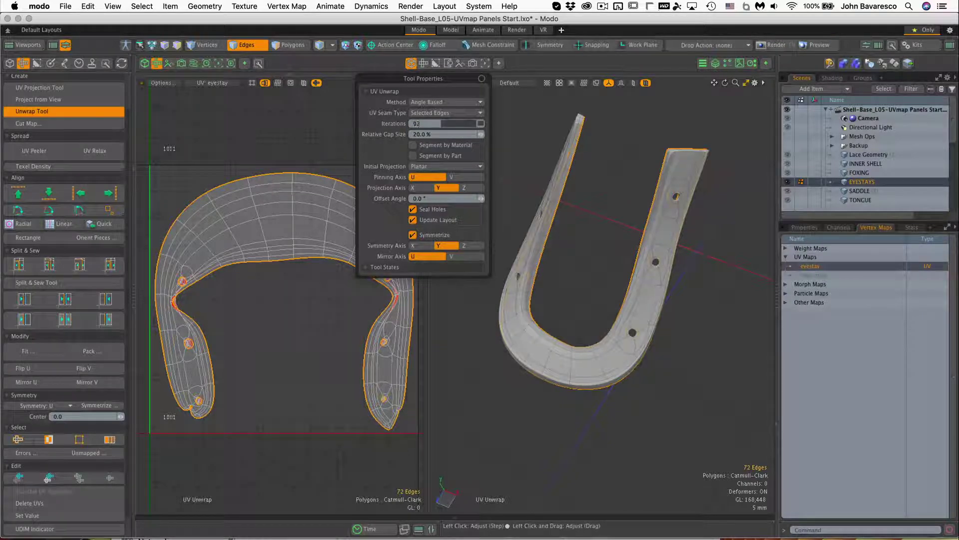
{"action": "left_click_drag", "start_coordinate": [480, 123], "coordinate": [470, 124]}
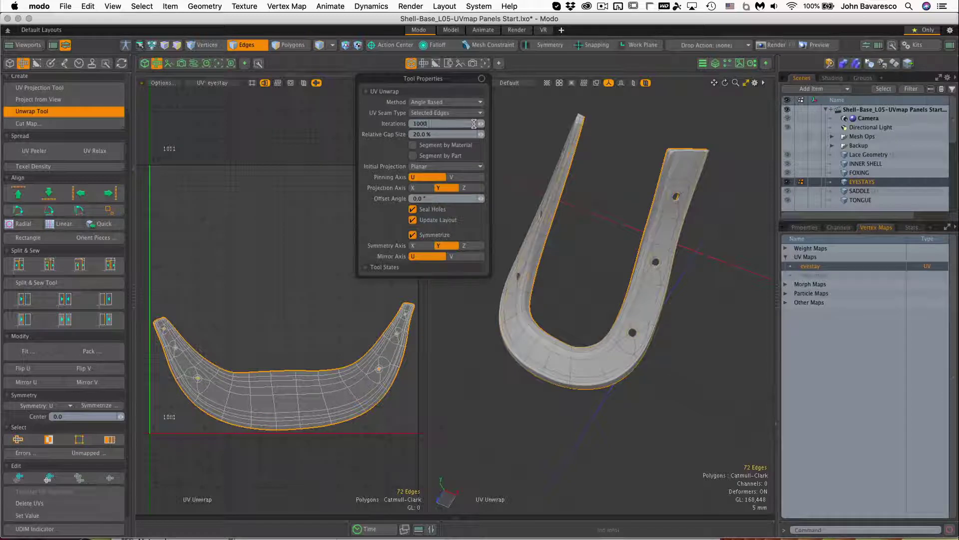
{"action": "key", "text": "Return"}
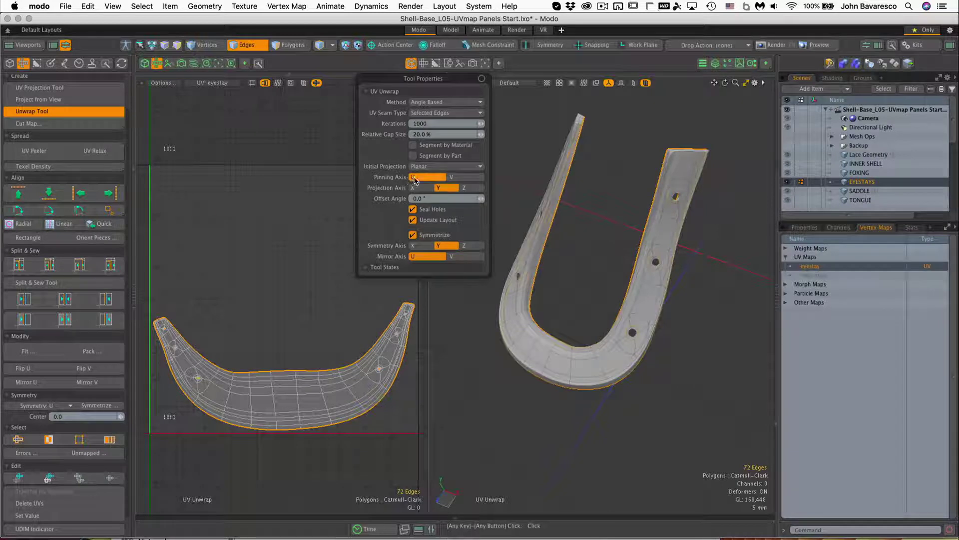
Try pinning axis V for the unwrap, return it to U and dismiss the tool's properties.
{"action": "left_click", "coordinate": [452, 177]}
{"action": "left_click", "coordinate": [440, 177]}
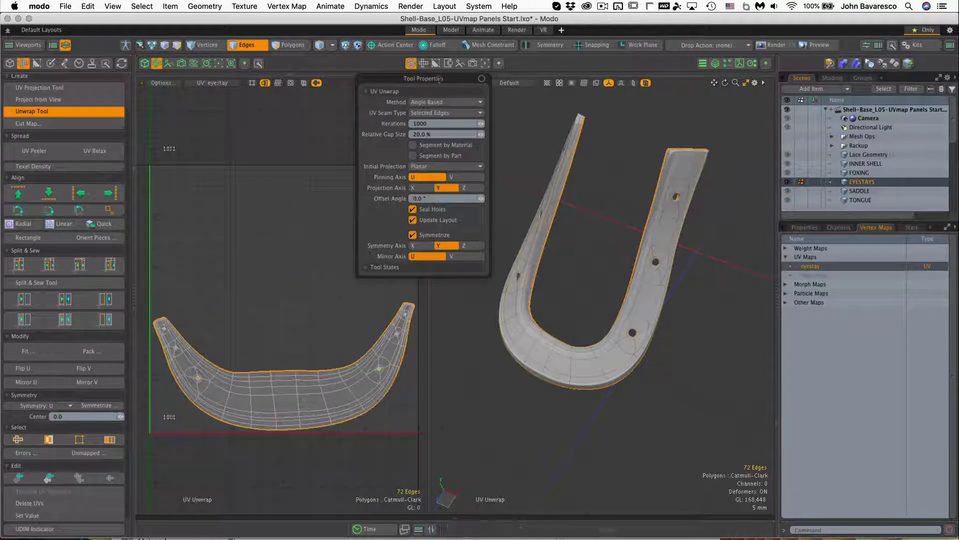
{"action": "left_click_drag", "start_coordinate": [439, 79], "coordinate": [454, 81]}
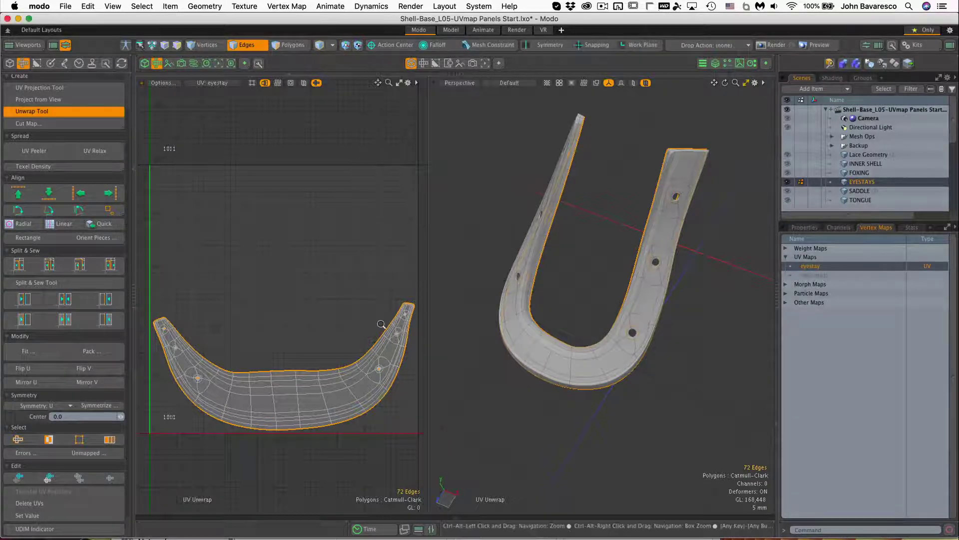
{"action": "left_click_drag", "start_coordinate": [381, 324], "coordinate": [369, 325], "text": "ctrl+alt"}
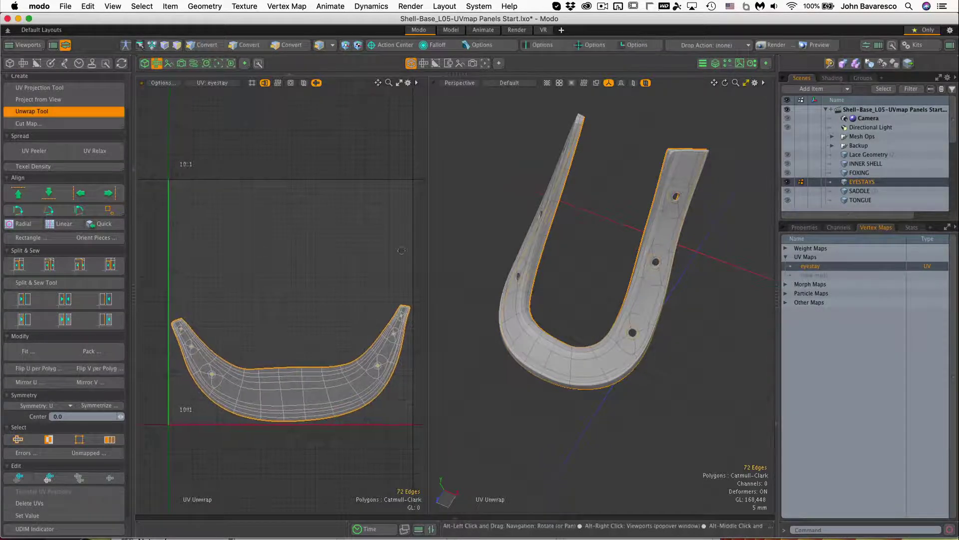
Display the Modo UV checker.jpg texture on the eyestay in the 3D view.
{"action": "left_click", "coordinate": [547, 83]}
{"action": "left_click", "coordinate": [547, 96]}
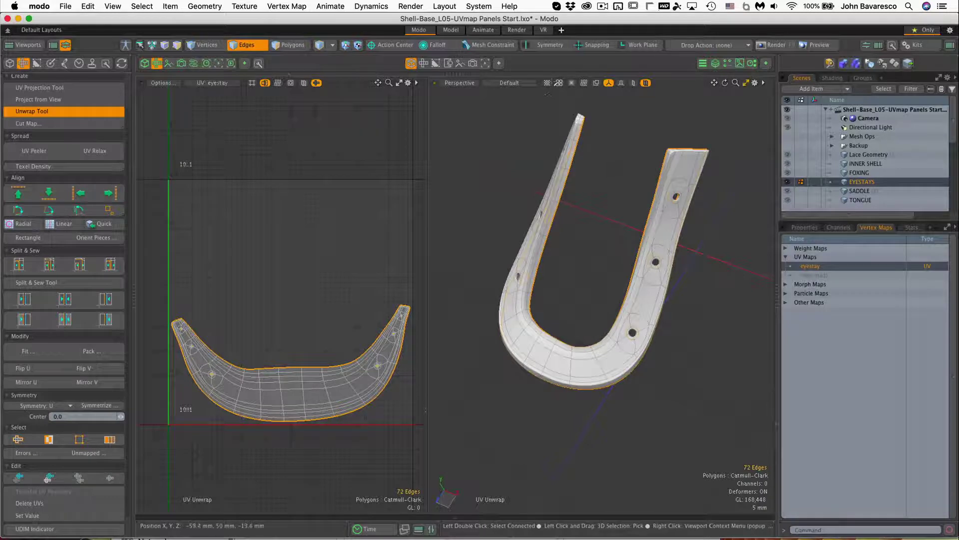
{"action": "left_click", "coordinate": [559, 83]}
{"action": "left_click", "coordinate": [545, 120]}
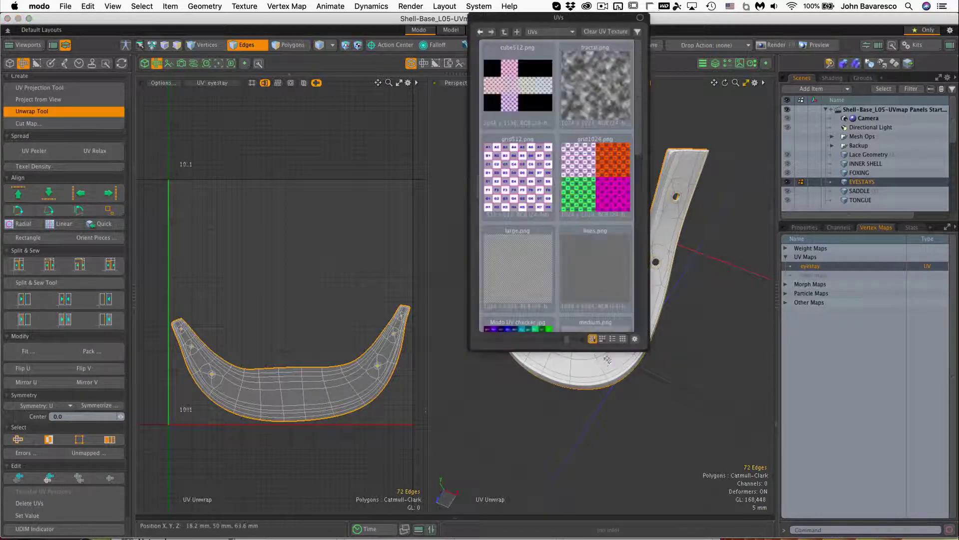
{"action": "scroll", "coordinate": [577, 249], "scroll_direction": "down", "scroll_amount": 2}
{"action": "left_click", "coordinate": [588, 273]}
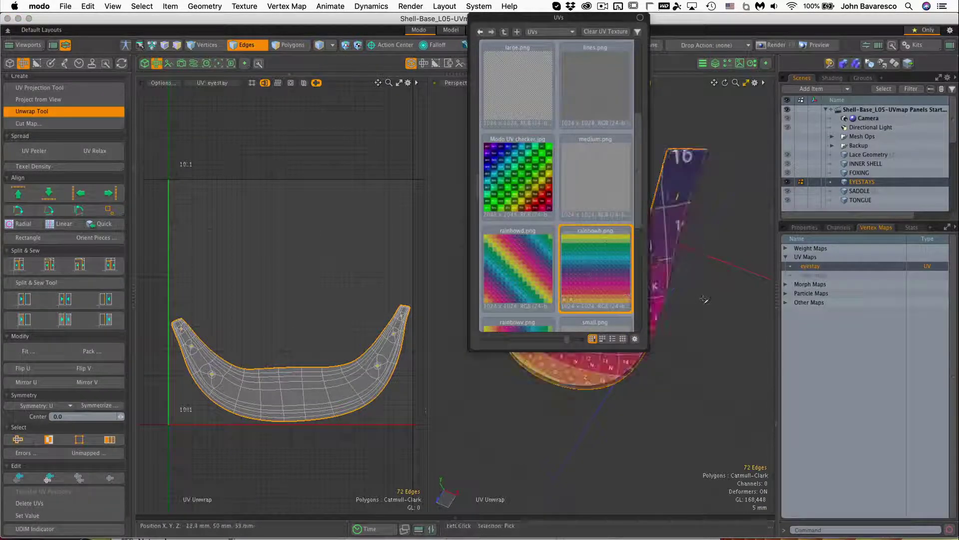
Inspect the checker distortion on the eyestay and relax the UVs of all its polygons with UV Relax.
{"action": "scroll", "coordinate": [612, 385], "scroll_direction": "down", "scroll_amount": 3}
{"action": "left_click_drag", "start_coordinate": [613, 385], "coordinate": [450, 369], "text": "alt"}
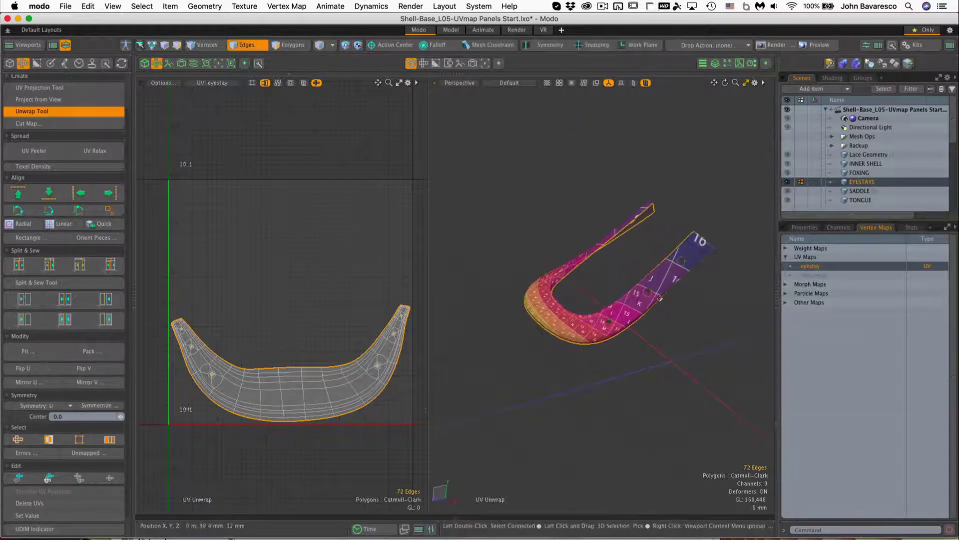
{"action": "scroll", "coordinate": [649, 283], "scroll_direction": "up", "scroll_amount": 5}
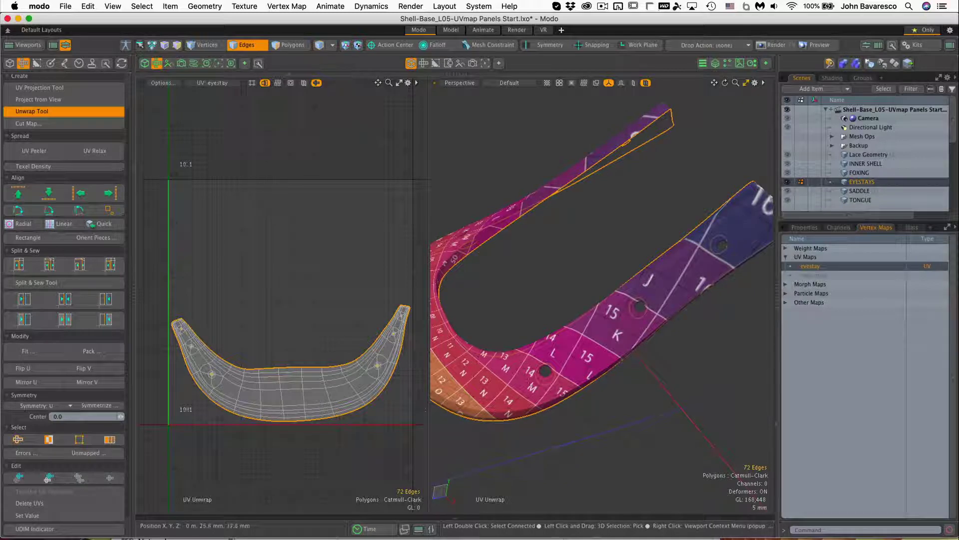
{"action": "left_click_drag", "start_coordinate": [524, 384], "coordinate": [566, 356], "text": "alt"}
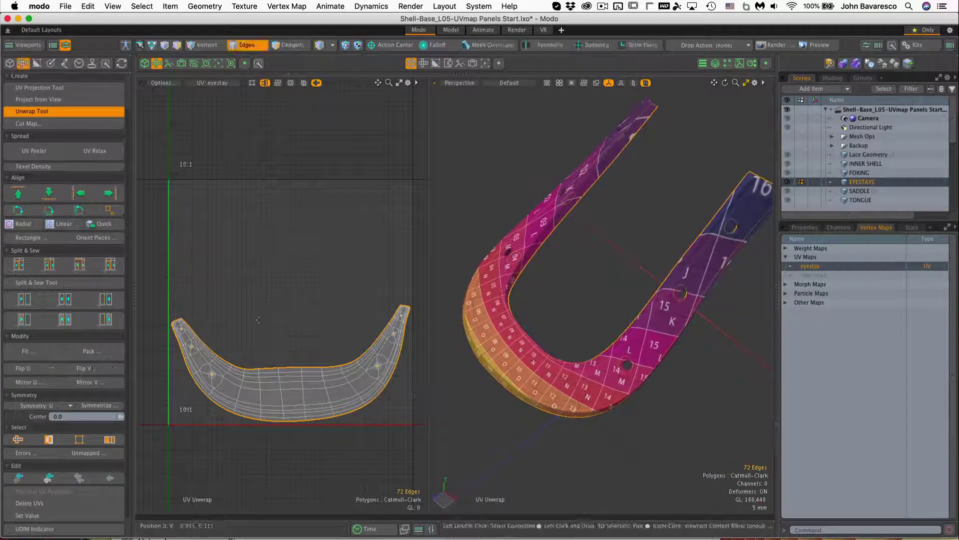
{"action": "left_click", "coordinate": [293, 44]}
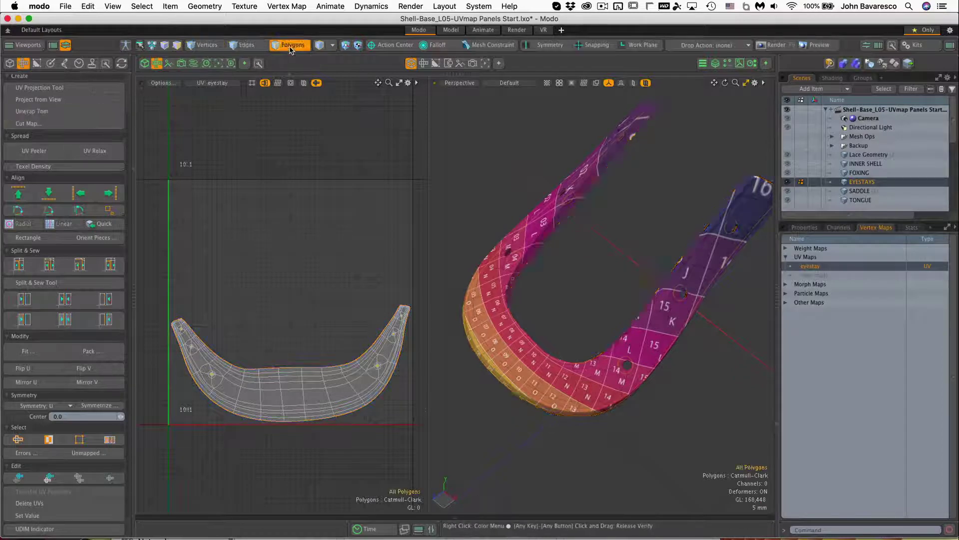
{"action": "left_click", "coordinate": [86, 158]}
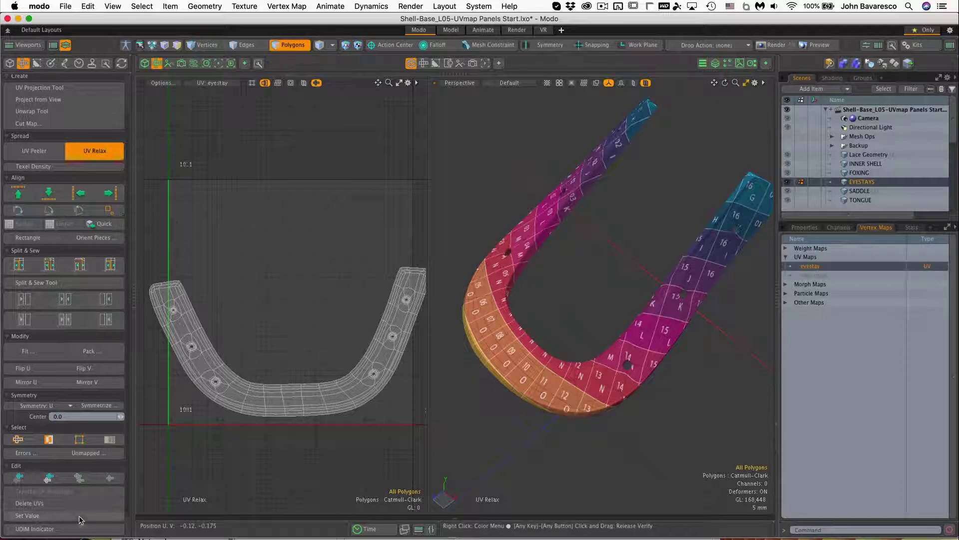
Set the UV Relax iterations to 1000.
{"action": "key", "text": "k"}
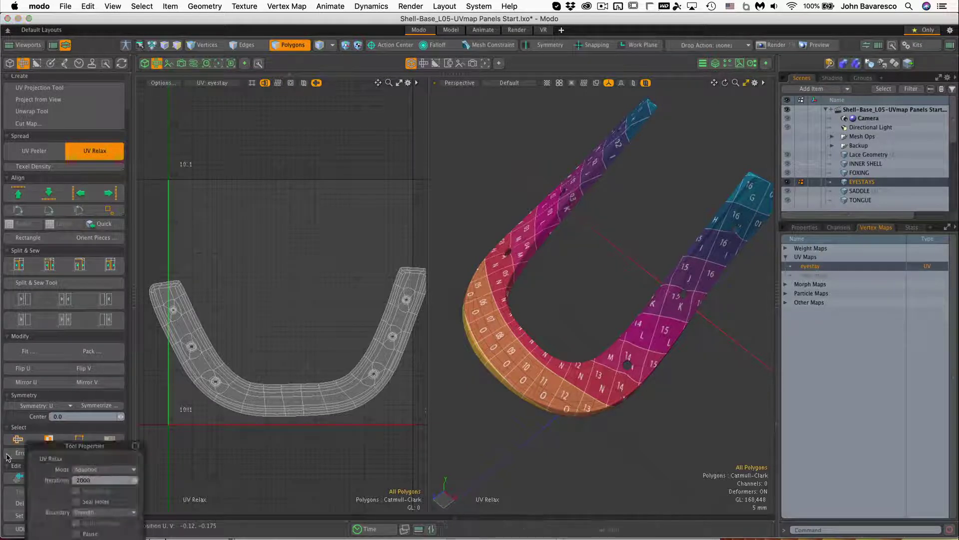
{"action": "left_click_drag", "start_coordinate": [97, 444], "coordinate": [468, 99]}
{"action": "left_click", "coordinate": [478, 97]}
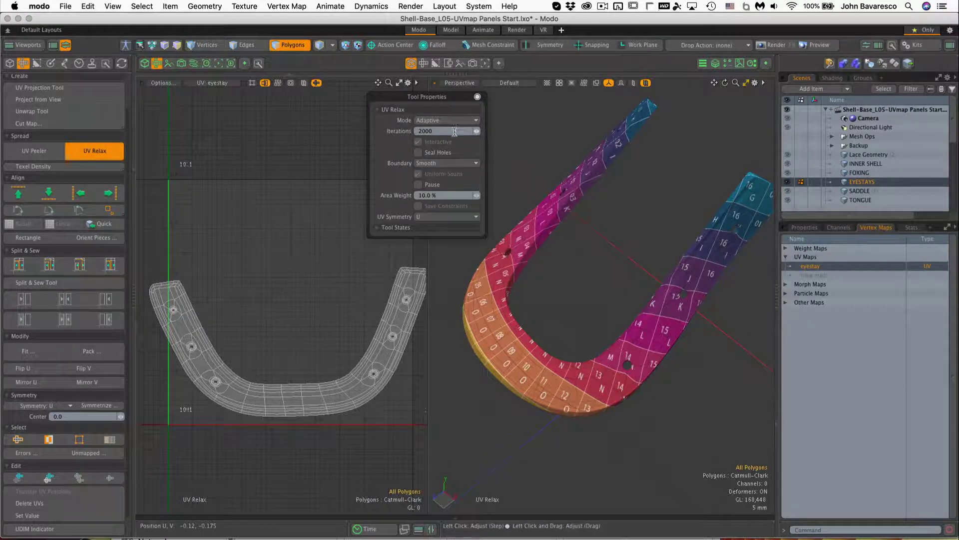
{"action": "left_click", "coordinate": [454, 132]}
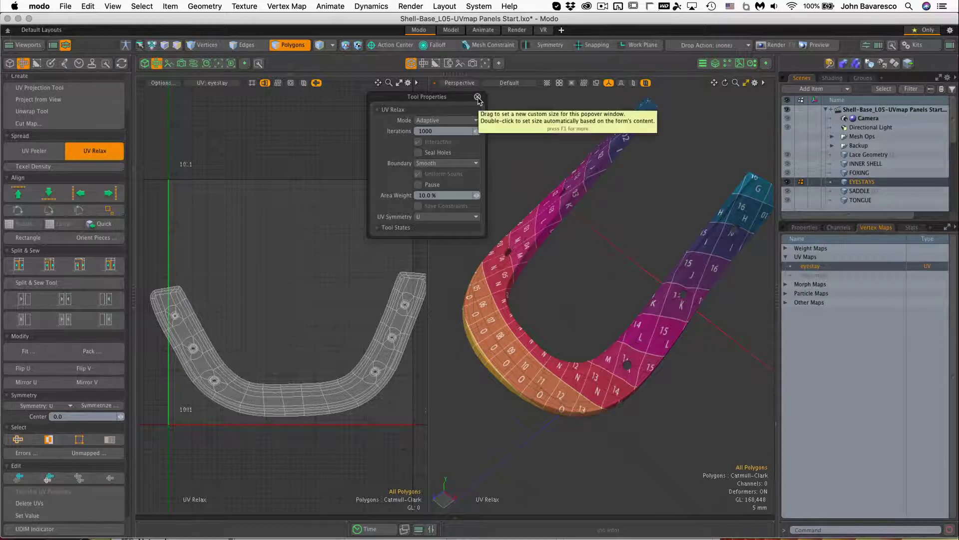
Dismiss the relax properties and fit the entire eyestay UVs to UDIM 1001 with Keep Proportion enabled and 0% gaps.
{"action": "left_click", "coordinate": [478, 97]}
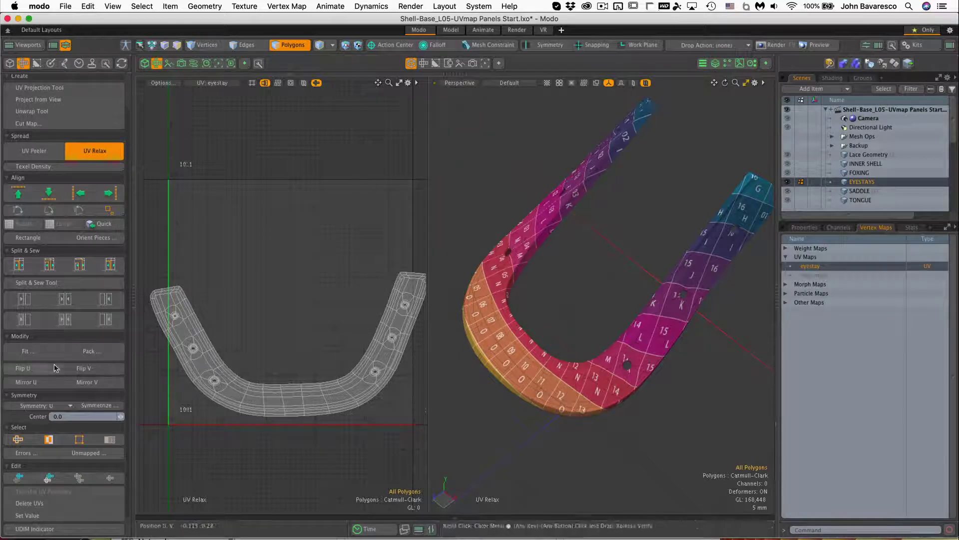
{"action": "left_click", "coordinate": [25, 350]}
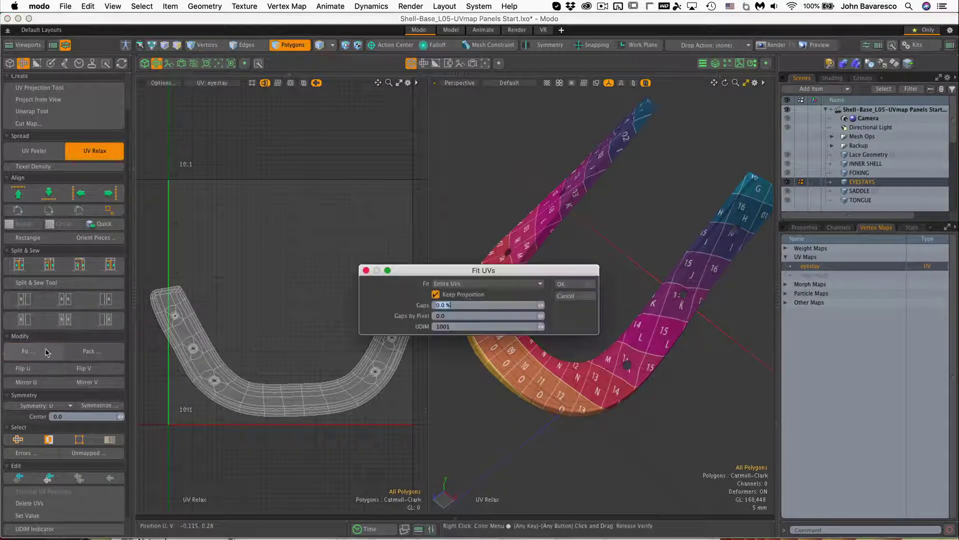
{"action": "left_click", "coordinate": [583, 285]}
{"action": "scroll", "coordinate": [387, 298], "scroll_direction": "up", "scroll_amount": 1}
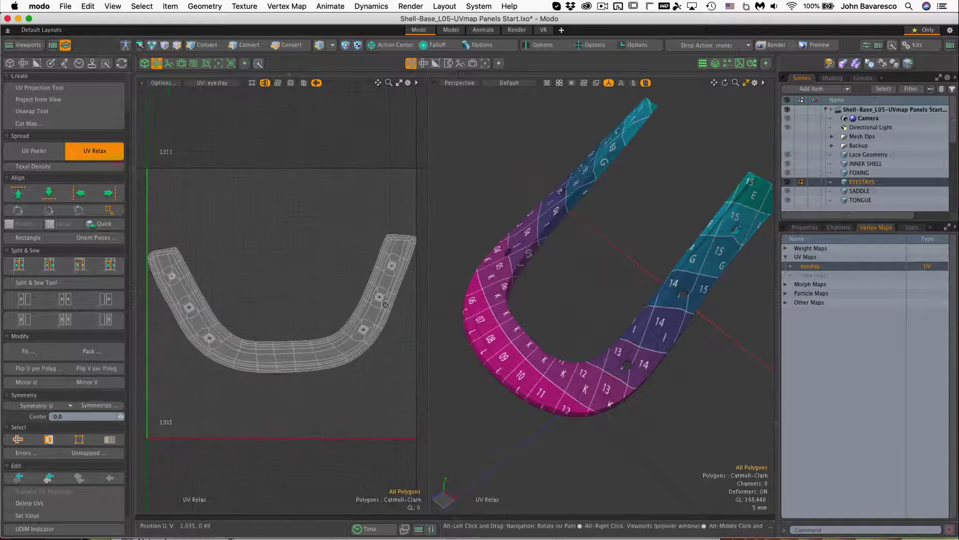
{"action": "left_click_drag", "start_coordinate": [387, 305], "coordinate": [394, 258], "text": "alt"}
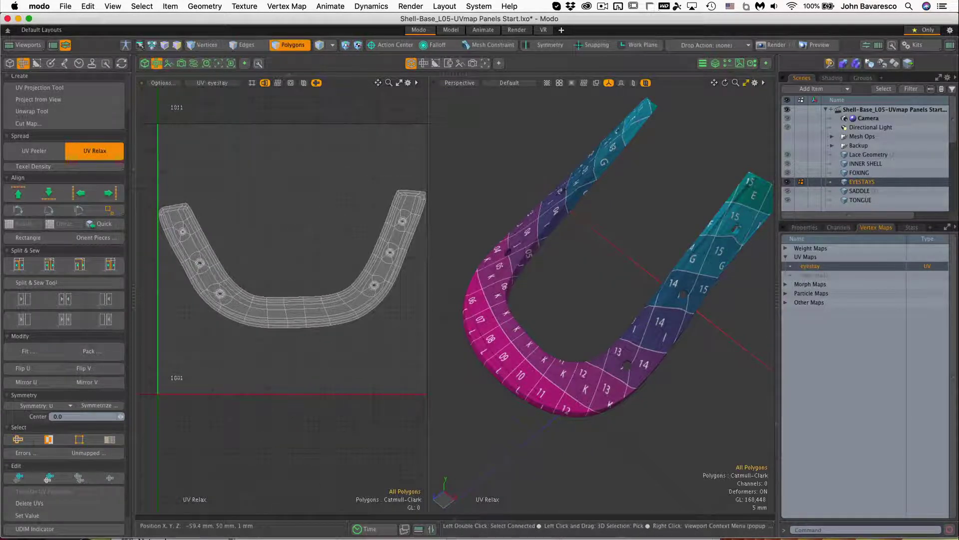
{"action": "key", "text": "q"}
Turn off the checker texture in the 3D view and show the whole shoe in item mode with nothing selected.
{"action": "left_click", "coordinate": [546, 83]}
{"action": "left_click", "coordinate": [551, 95]}
{"action": "left_click_drag", "start_coordinate": [630, 246], "coordinate": [594, 247], "text": "ctrl+alt"}
{"action": "key", "text": "5"}
{"action": "key", "text": "u"}
{"action": "left_click_drag", "start_coordinate": [638, 289], "coordinate": [524, 274], "text": "ctrl+alt"}
{"action": "key", "text": "Escape"}
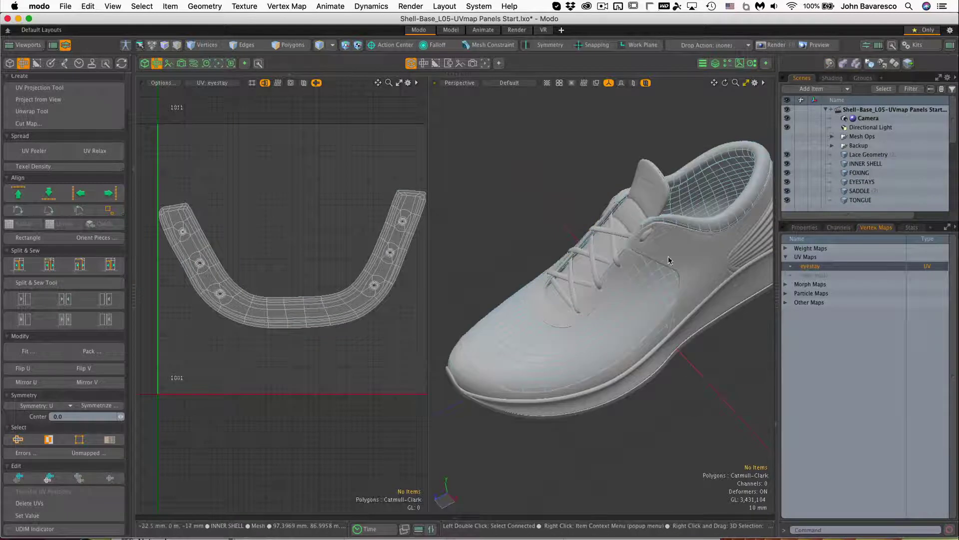
Examine the shoe's remaining panels by selecting the inner shell, tongue, saddle and foxing meshes in turn.
{"action": "left_click", "coordinate": [733, 177]}
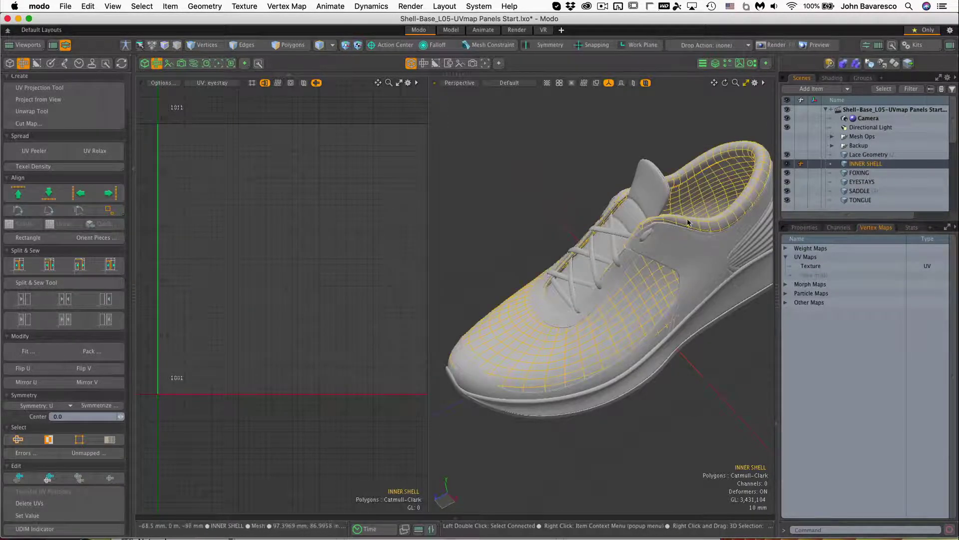
{"action": "left_click", "coordinate": [617, 238]}
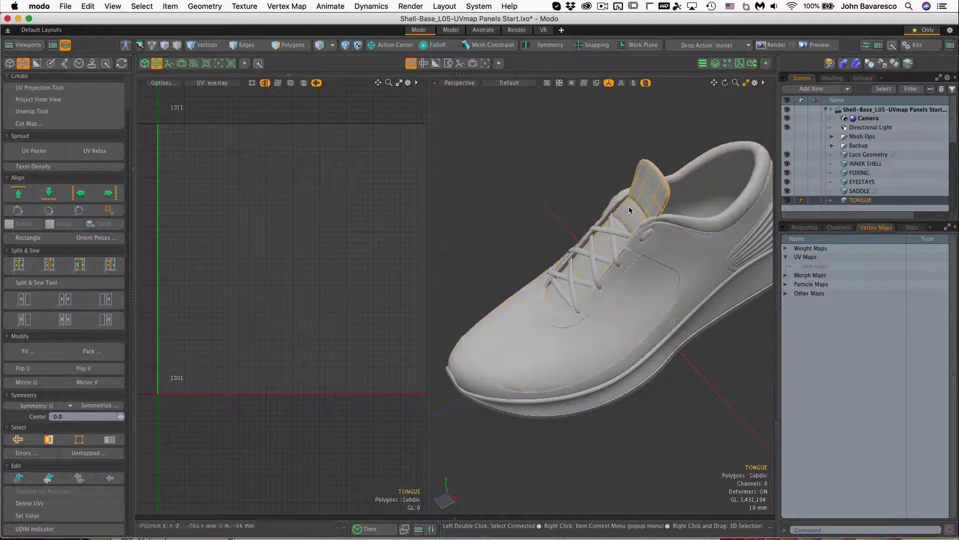
{"action": "left_click", "coordinate": [618, 238]}
{"action": "left_click_drag", "start_coordinate": [617, 239], "coordinate": [520, 255], "text": "alt"}
{"action": "mouse_move", "coordinate": [645, 253]}
{"action": "left_mouse_down", "text": "ctrl+alt"}
{"action": "mouse_move", "coordinate": [693, 253]}
{"action": "mouse_move", "coordinate": [642, 243]}
{"action": "left_mouse_up", "text": "ctrl+alt"}
{"action": "scroll", "coordinate": [642, 243], "scroll_direction": "down", "scroll_amount": 5}
{"action": "left_click", "coordinate": [733, 238]}
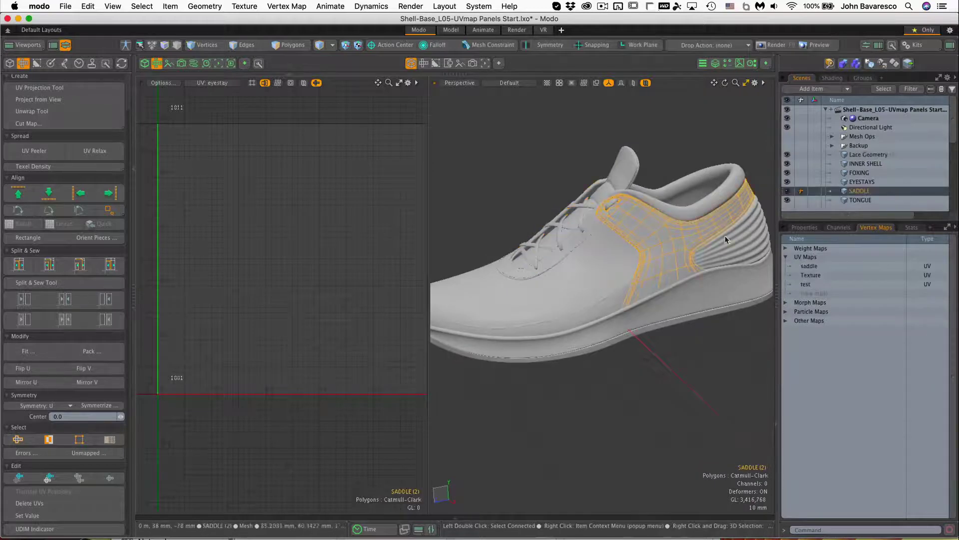
{"action": "left_click", "coordinate": [732, 235]}
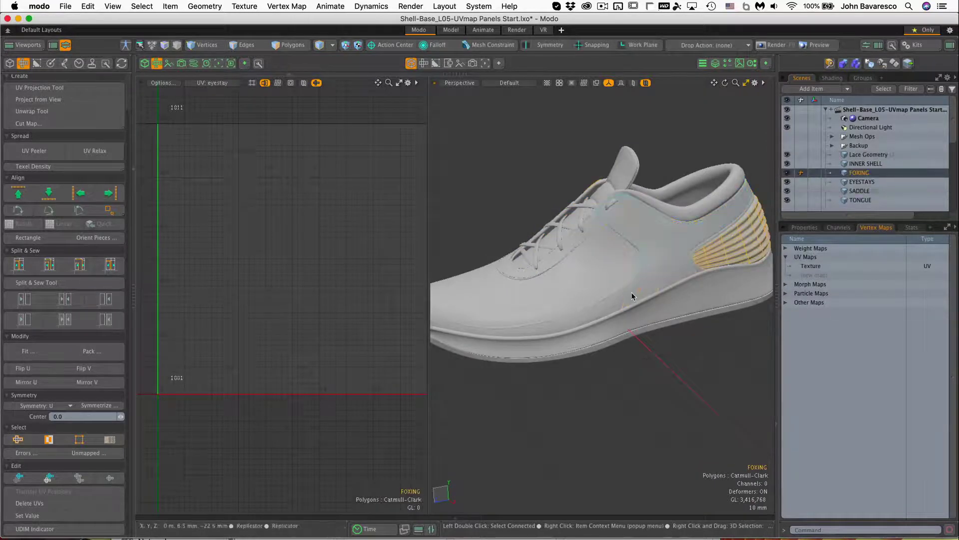